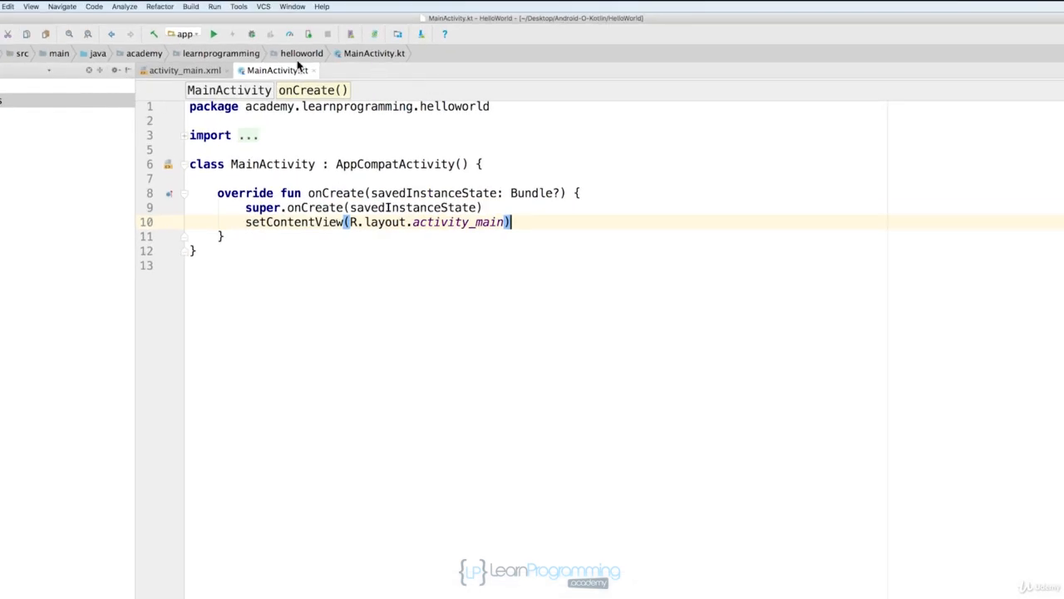
- Open the AVD Manager and delete the existing Nexus 5X API 26 virtual device
click(239, 6)
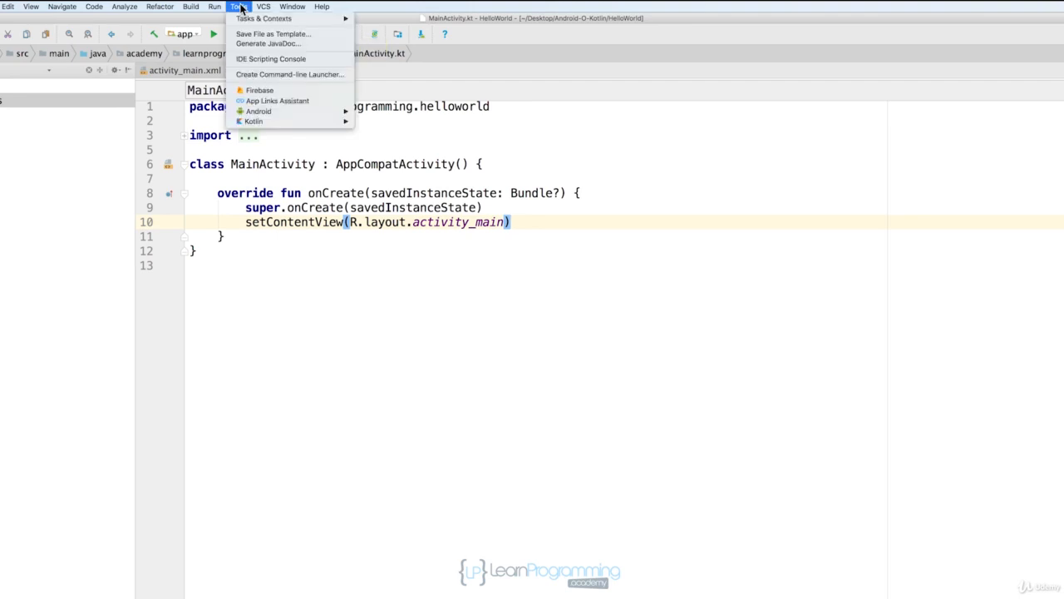
mouse_move(326, 115)
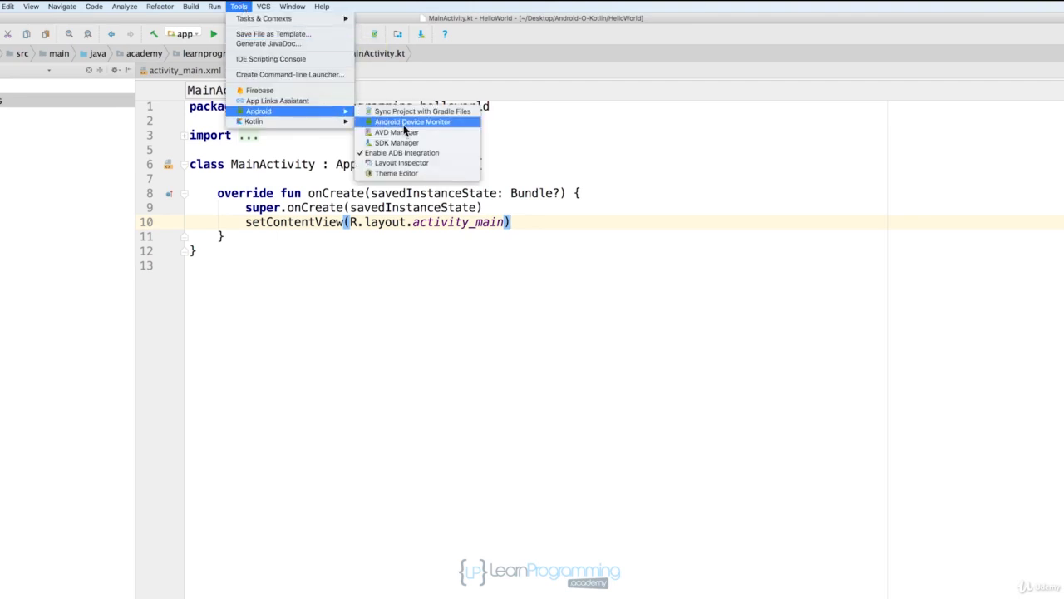
click(407, 131)
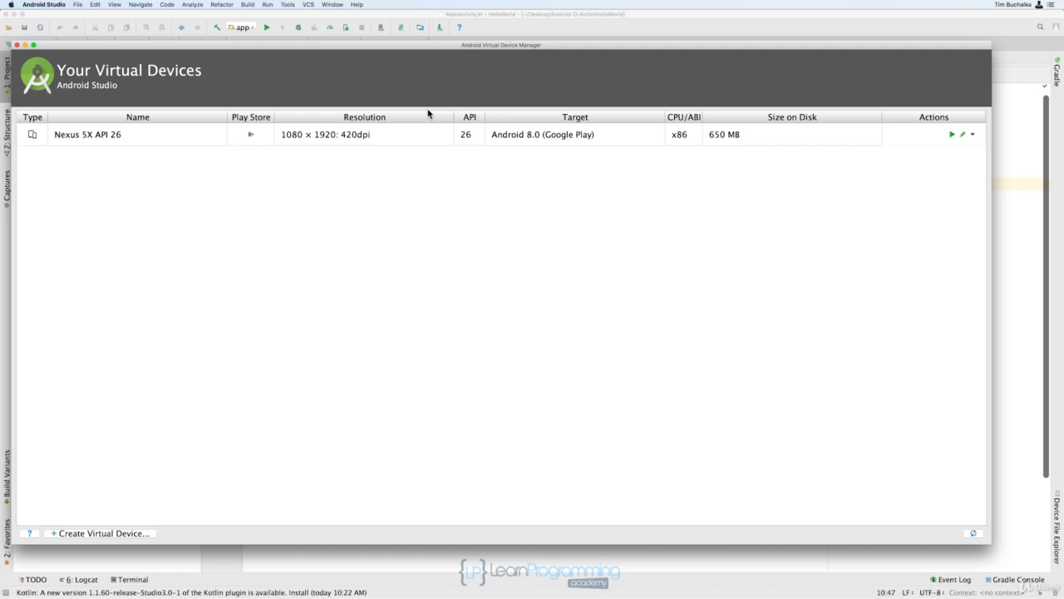
click(973, 139)
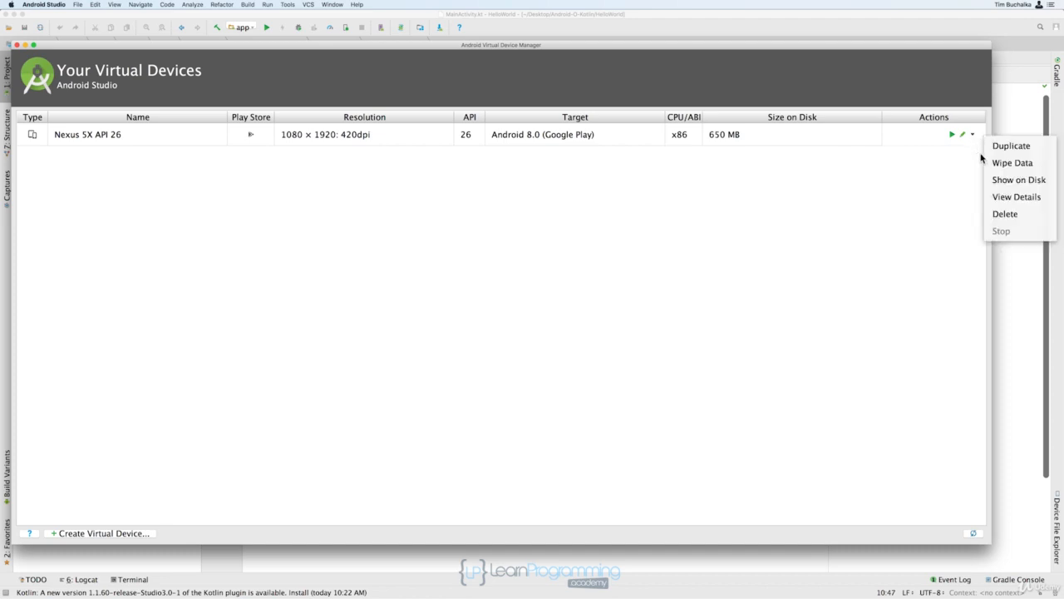
click(999, 217)
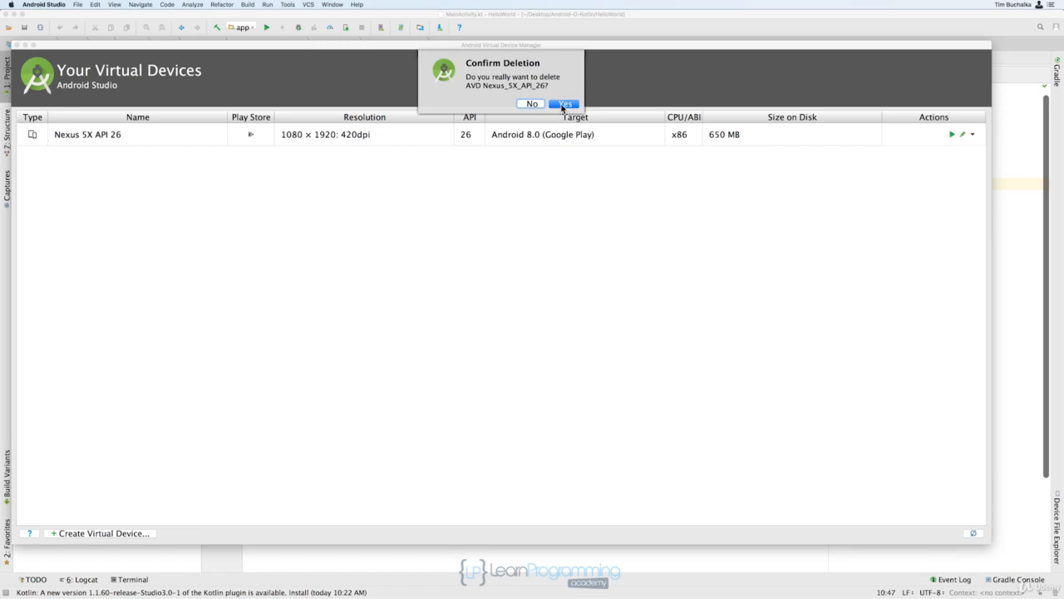
click(562, 105)
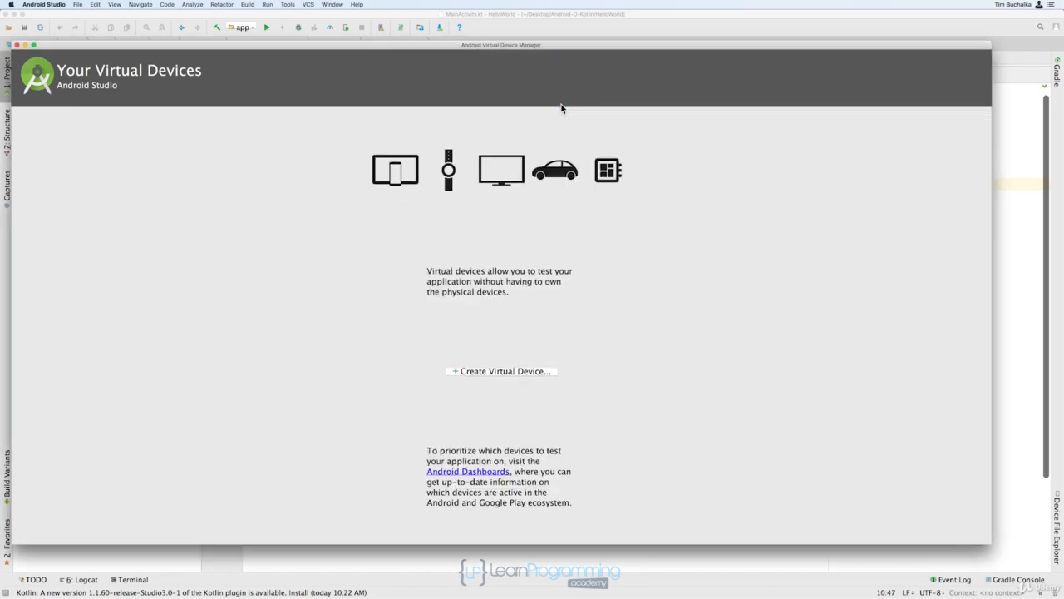
- Start a new virtual device based on the Nexus 5X phone definition, enlarging and repositioning the configuration window
click(515, 371)
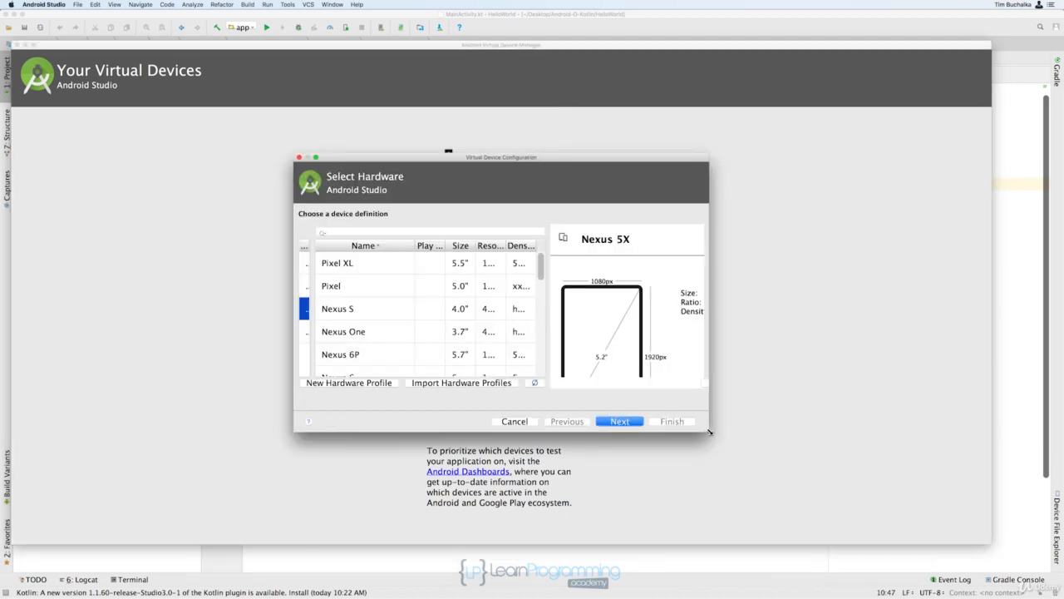
drag(705, 429, 927, 520)
drag(560, 158, 438, 93)
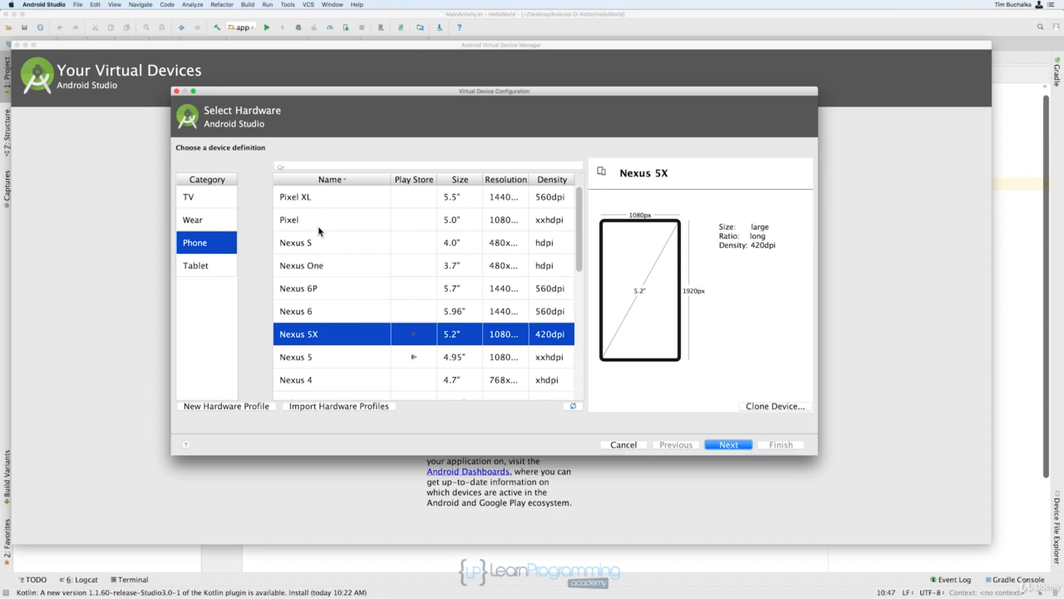
click(717, 446)
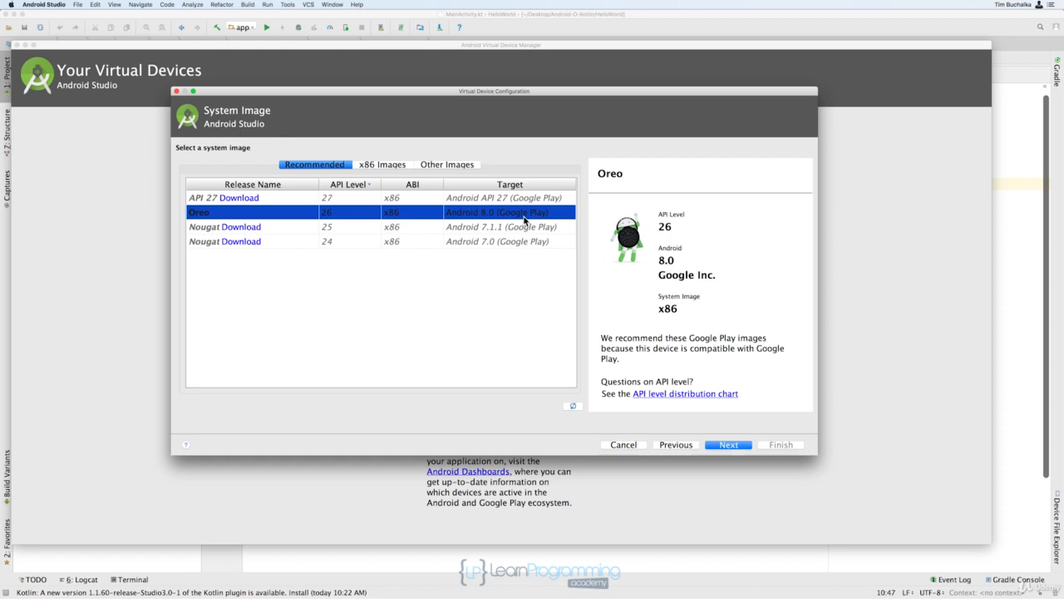
- Compare the system images offered under the x86 and other image categories
click(381, 166)
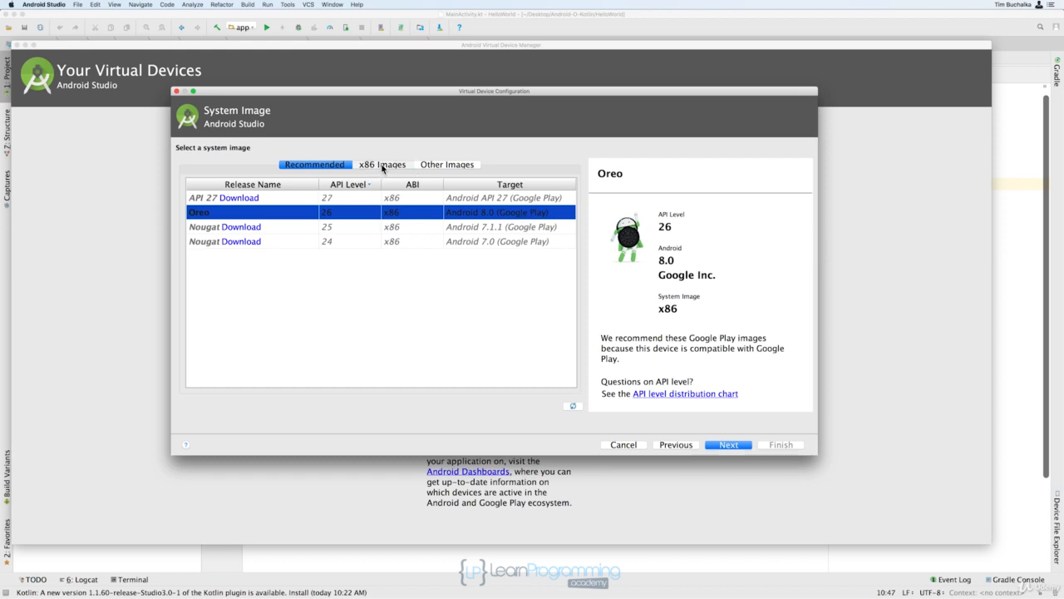
click(456, 166)
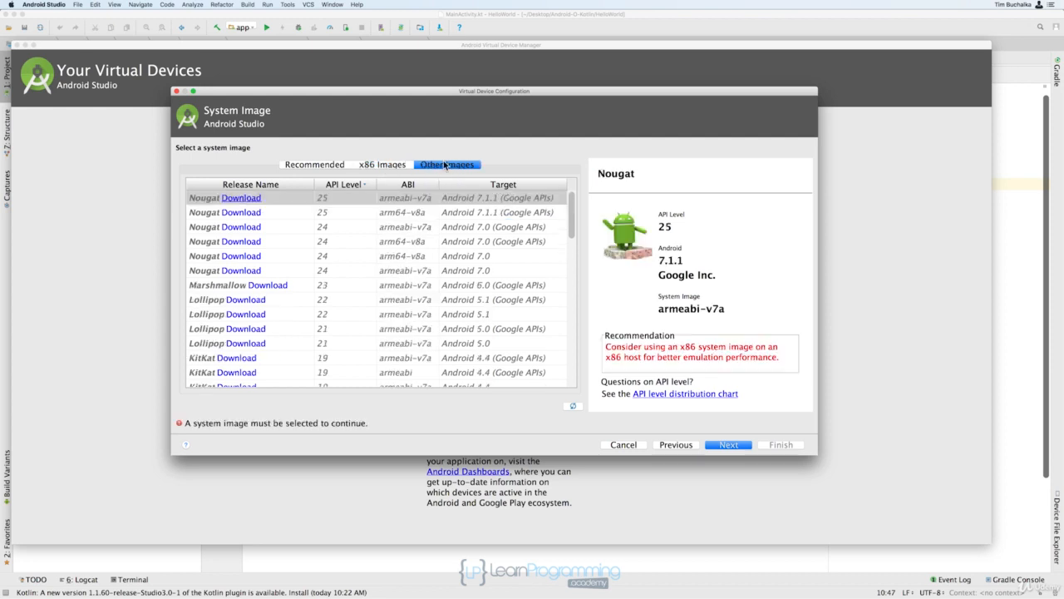
click(384, 166)
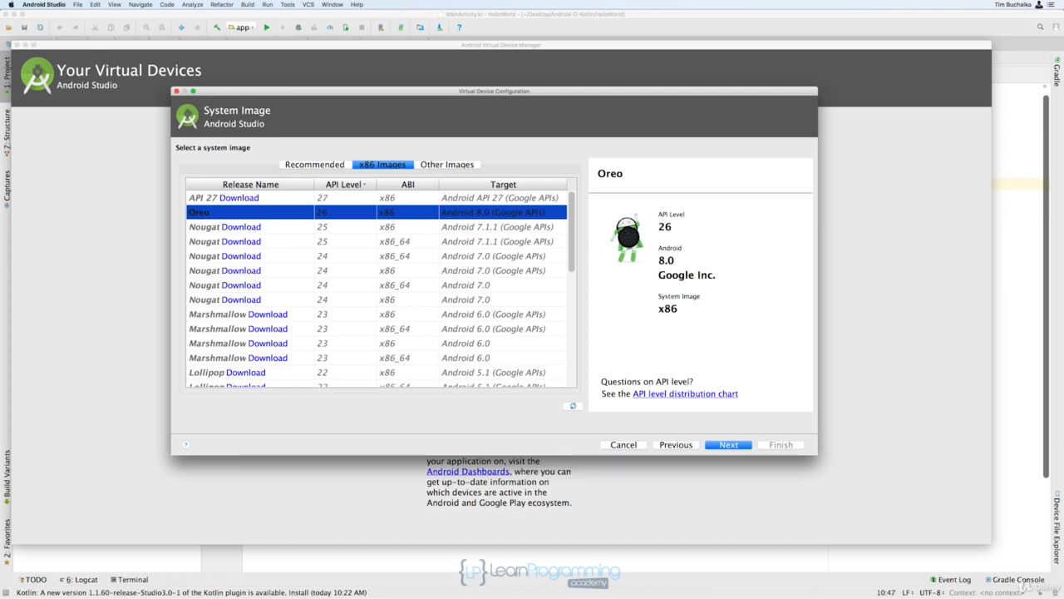
click(434, 165)
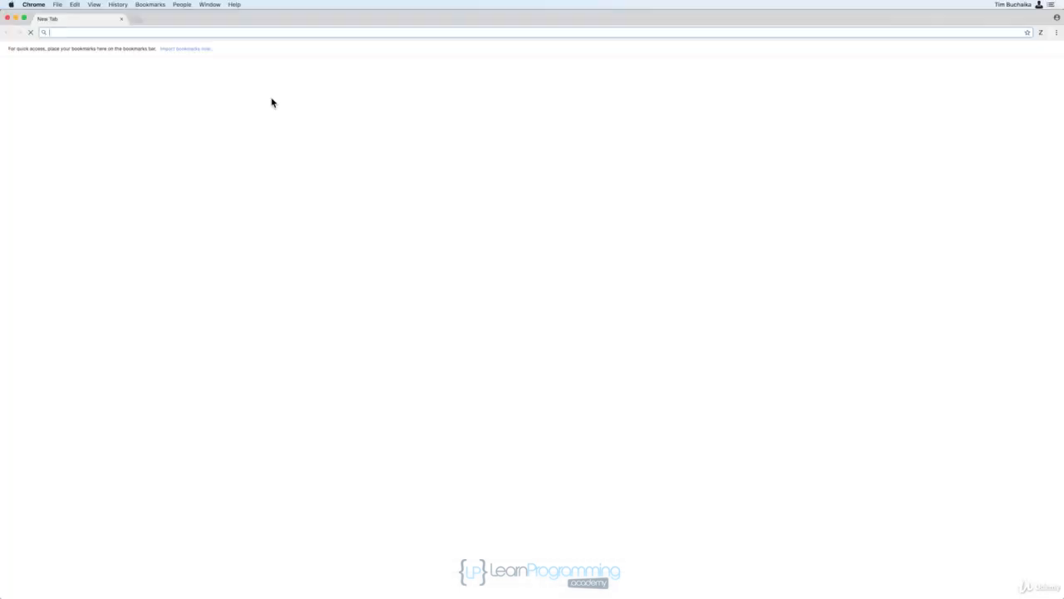
click(265, 33)
text(https://www.genymotion.com)
key(Return)
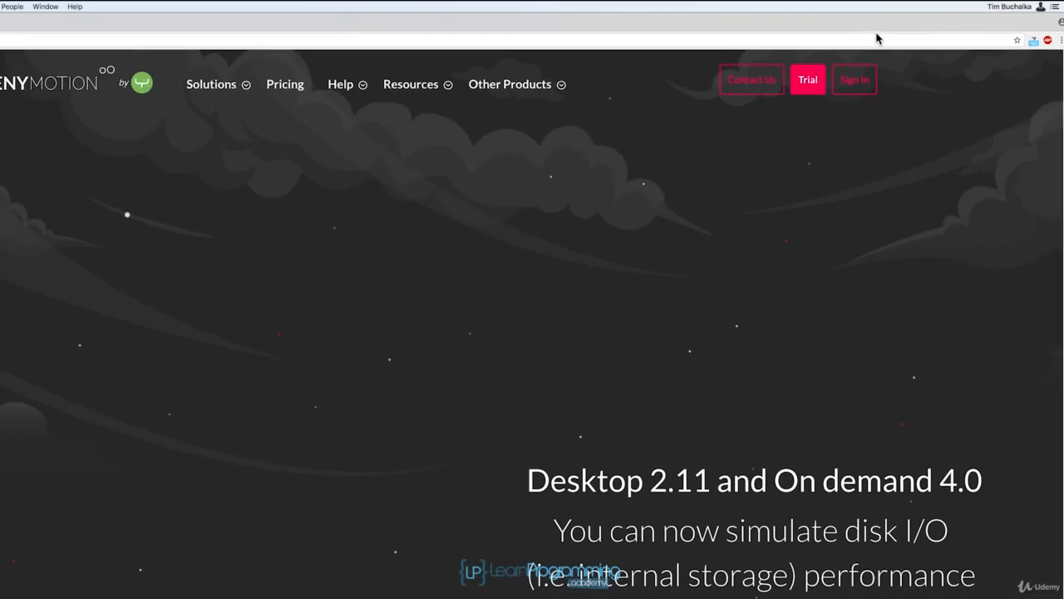
click(805, 84)
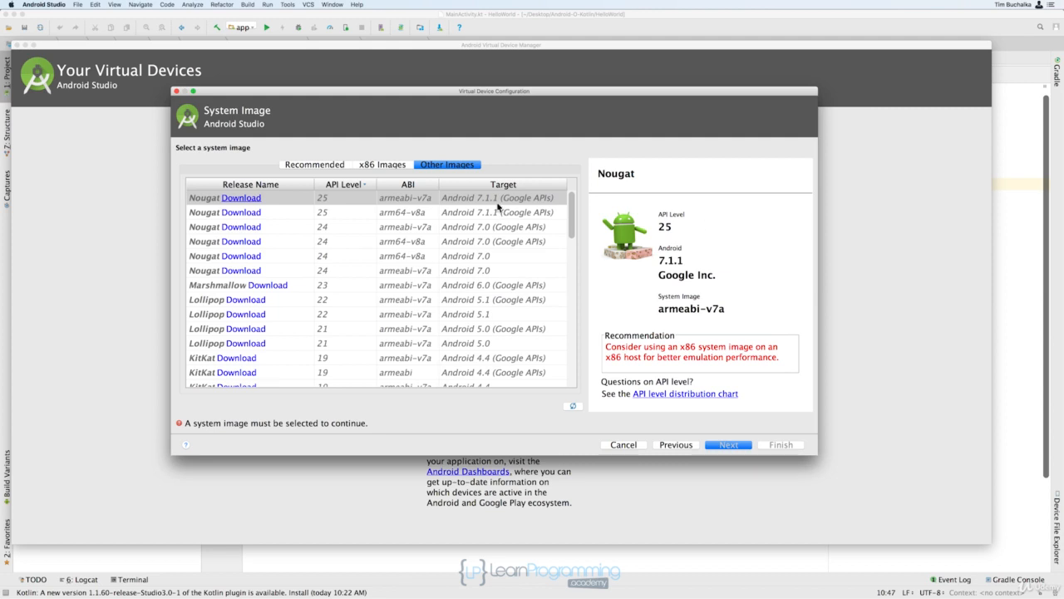
- Use the x86 Oreo API 26 image targeting Android 8.0 (Google APIs) for the new device
click(382, 166)
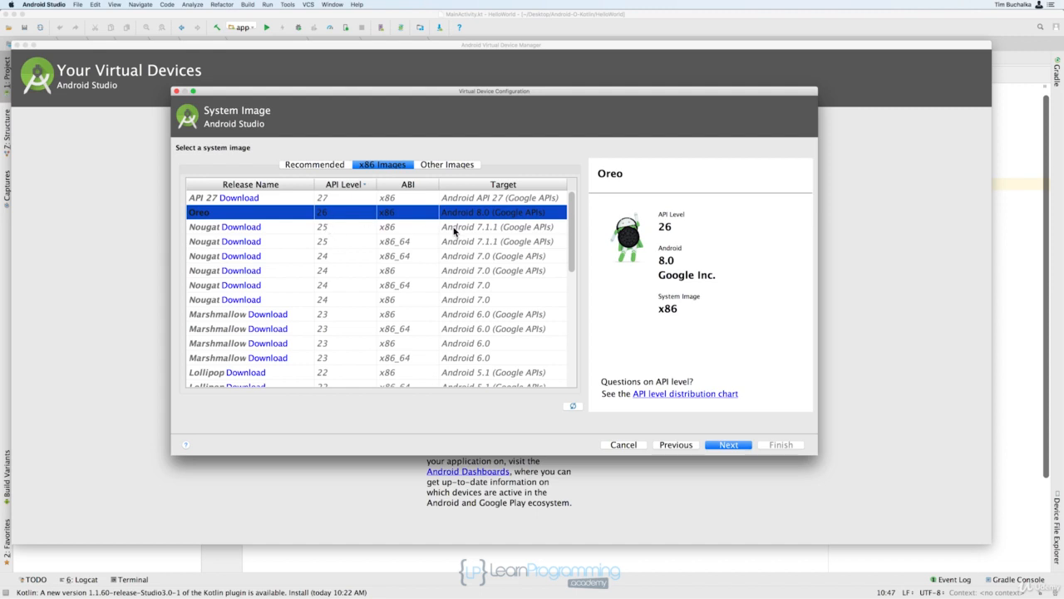
scroll(455, 233, down, 2)
click(720, 446)
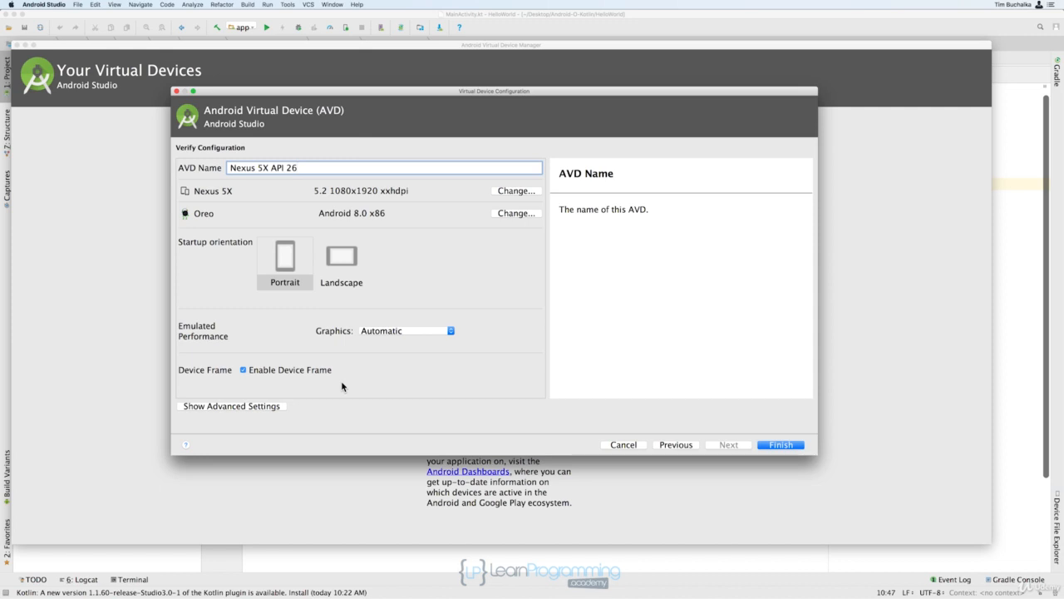
- Review the advanced settings, keep the nexus_5x skin, and finish creating the Nexus 5X API 26 virtual device
click(256, 406)
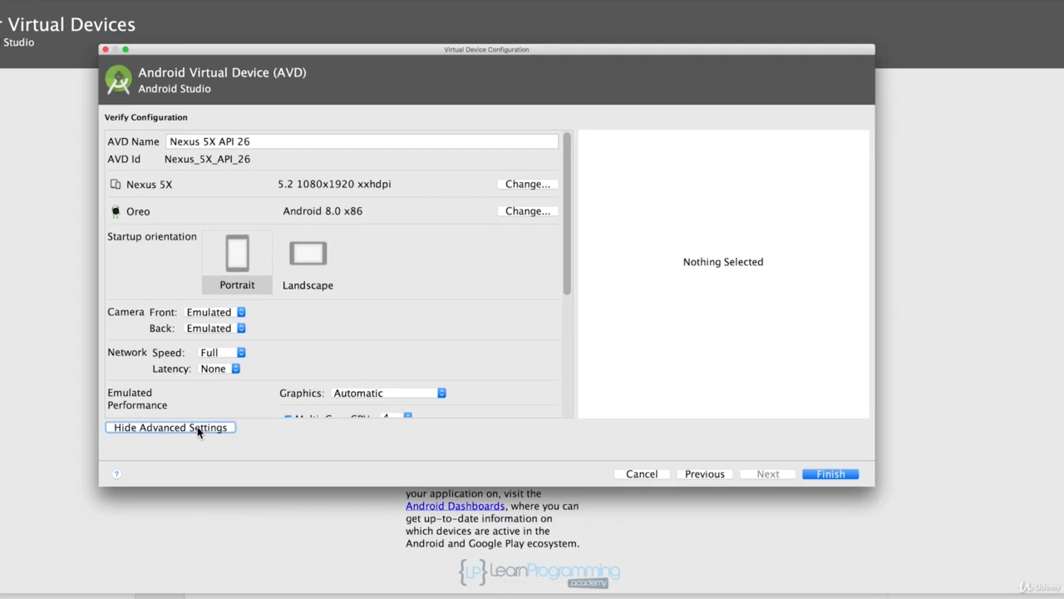
scroll(400, 328, down, 5)
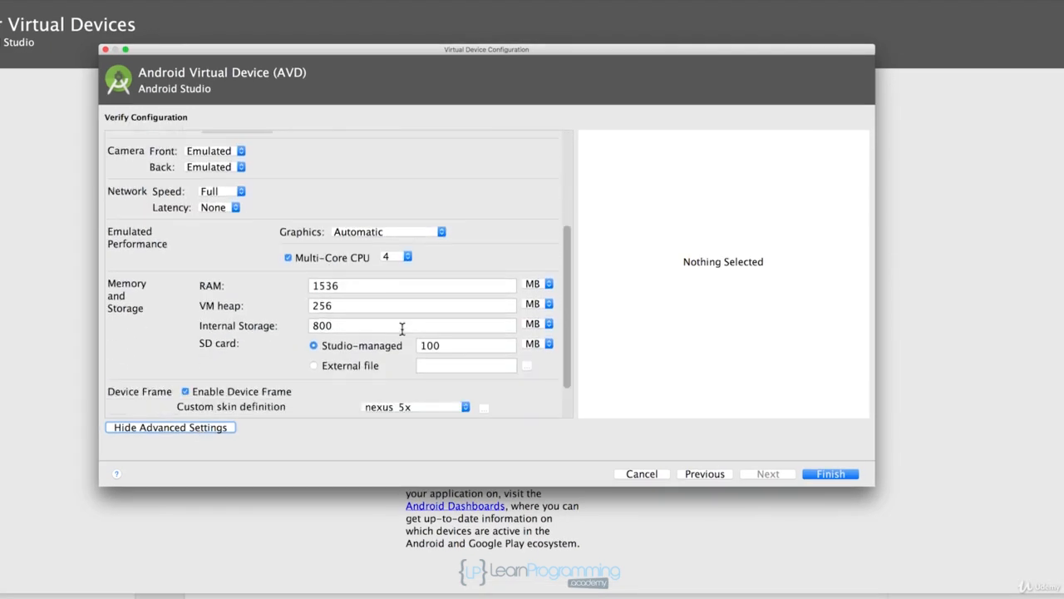
mouse_move(316, 345)
scroll(464, 284, down, 3)
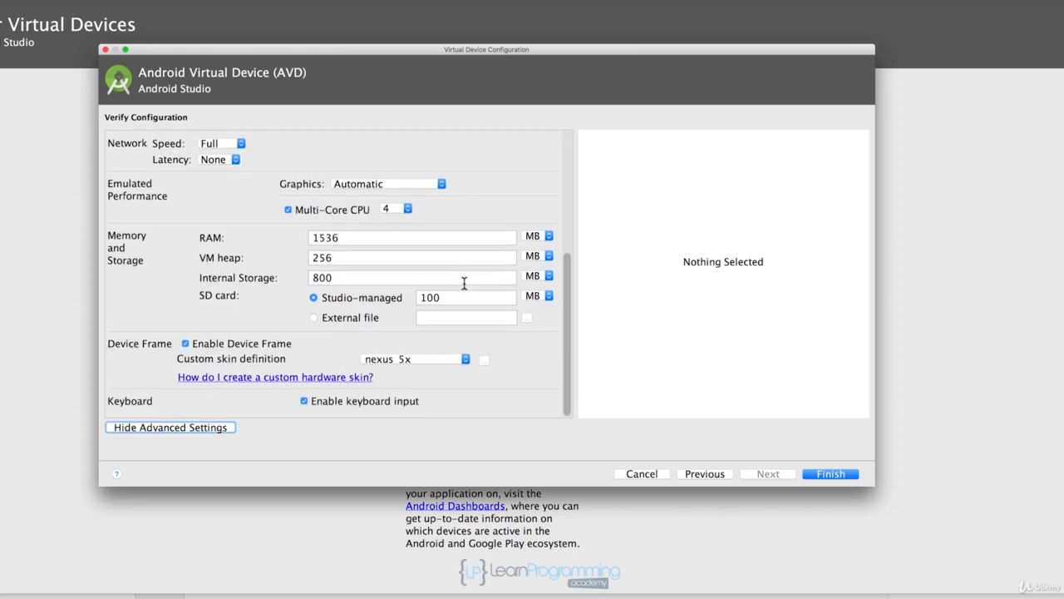
click(456, 360)
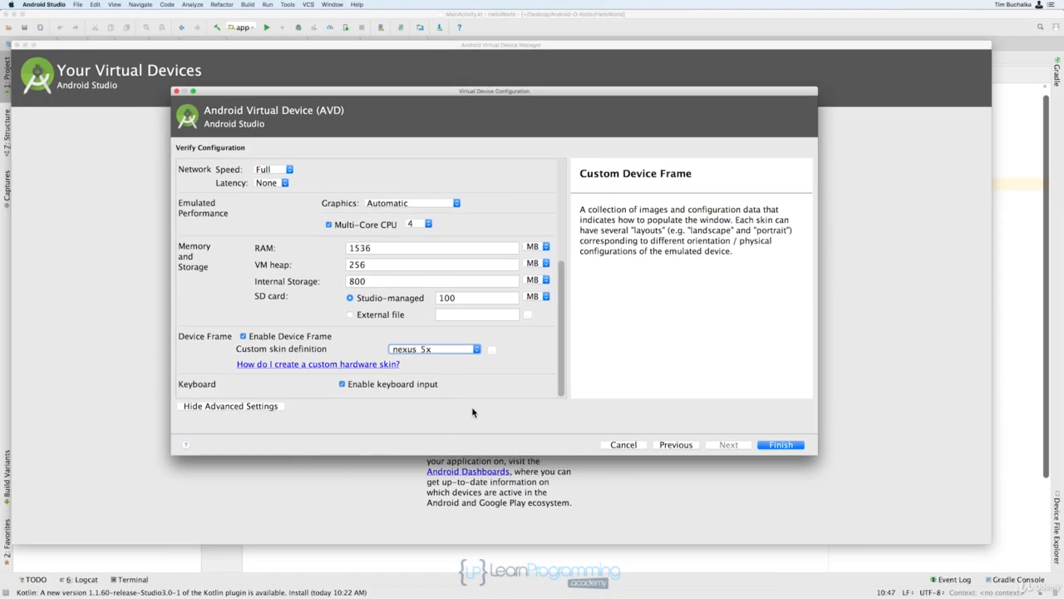
click(774, 445)
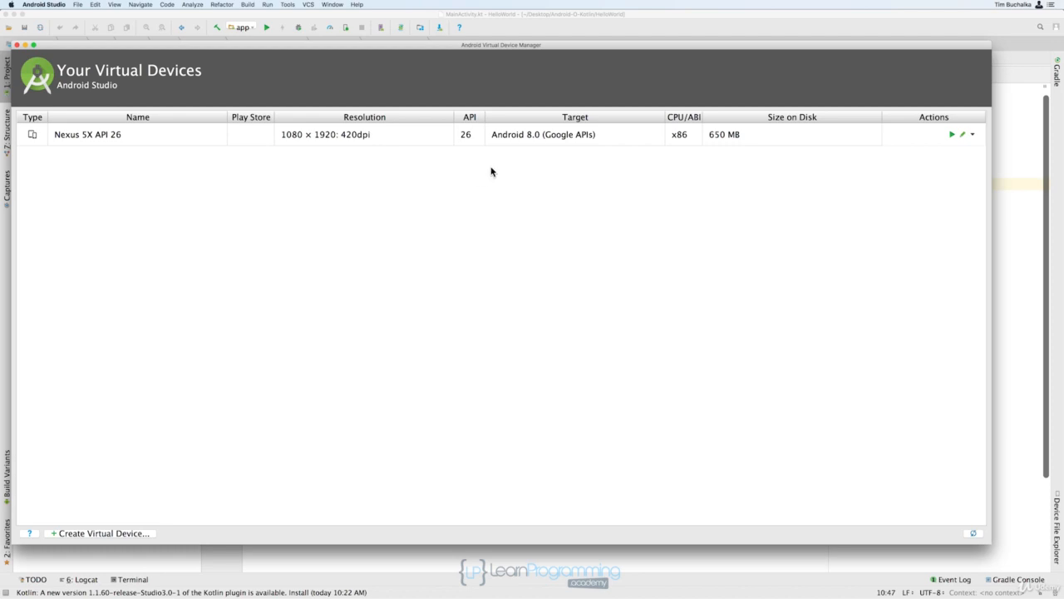
- Inspect the extra actions and the editable configuration of the Nexus 5X API 26 device, leaving without changes
click(973, 136)
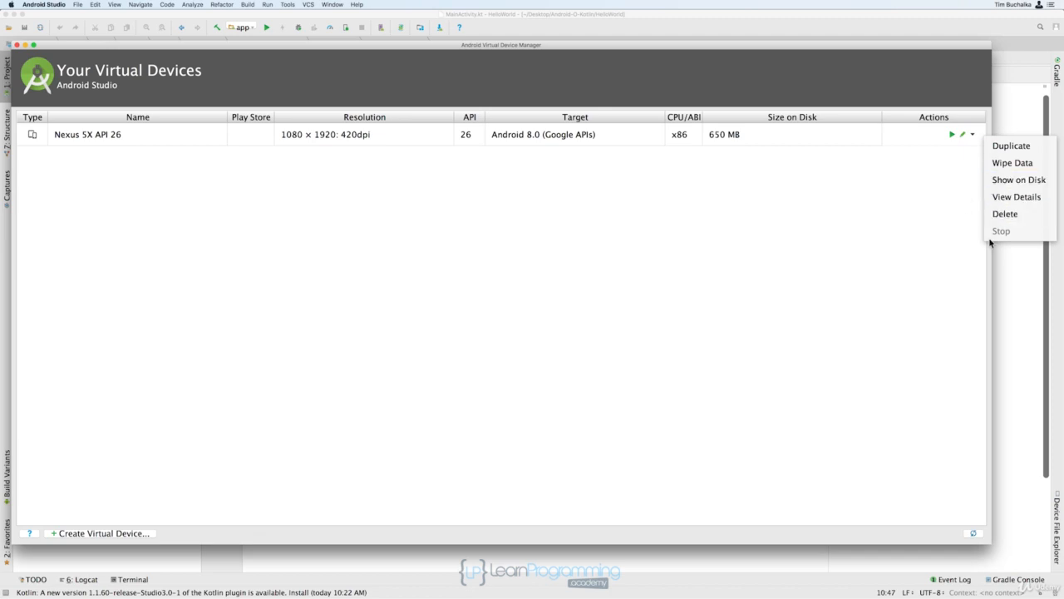
click(945, 176)
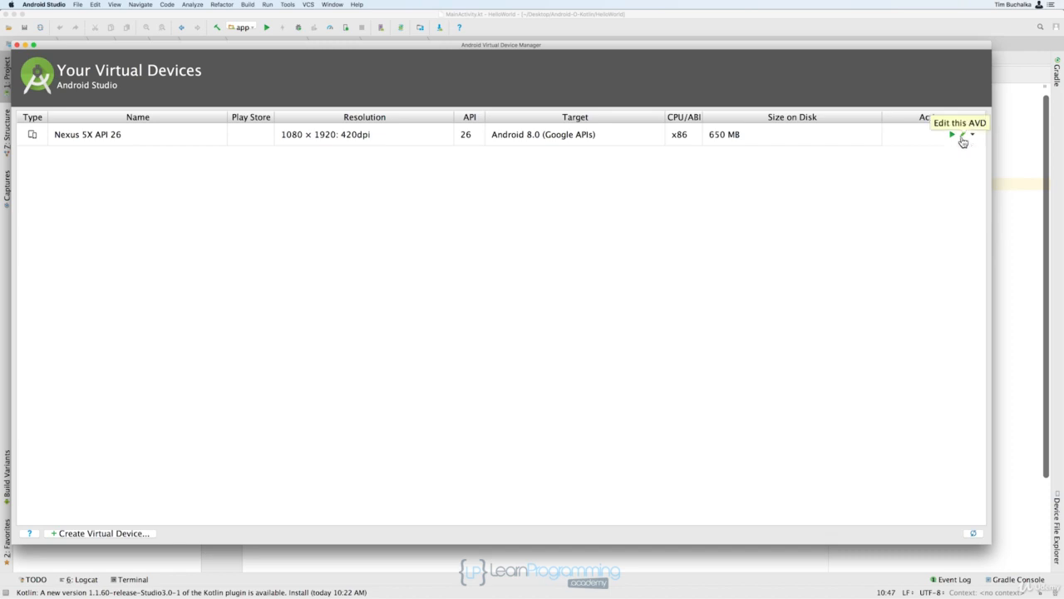
click(962, 138)
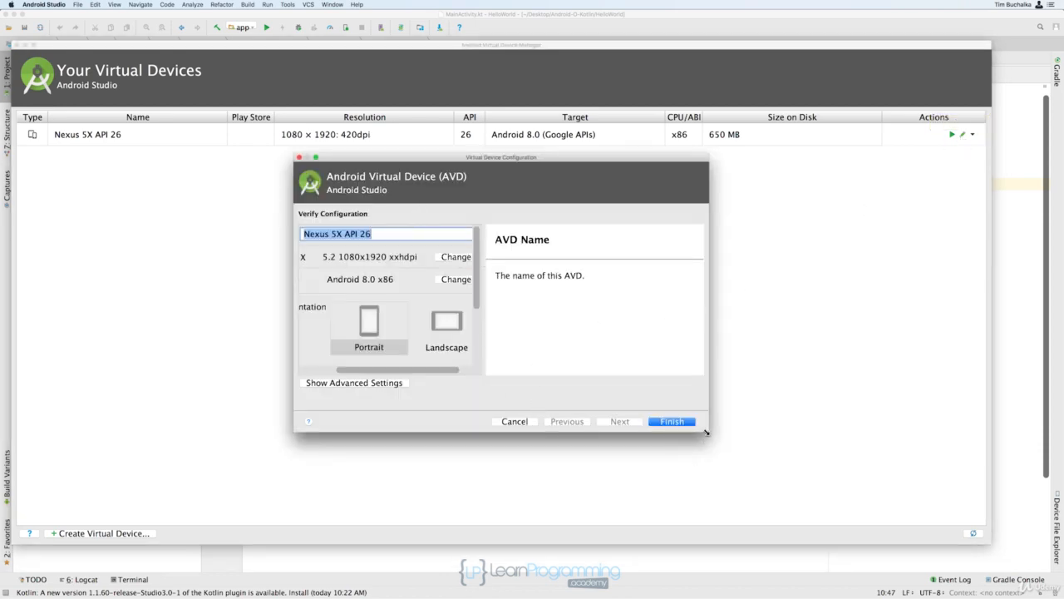
drag(703, 439, 915, 514)
drag(443, 169, 375, 129)
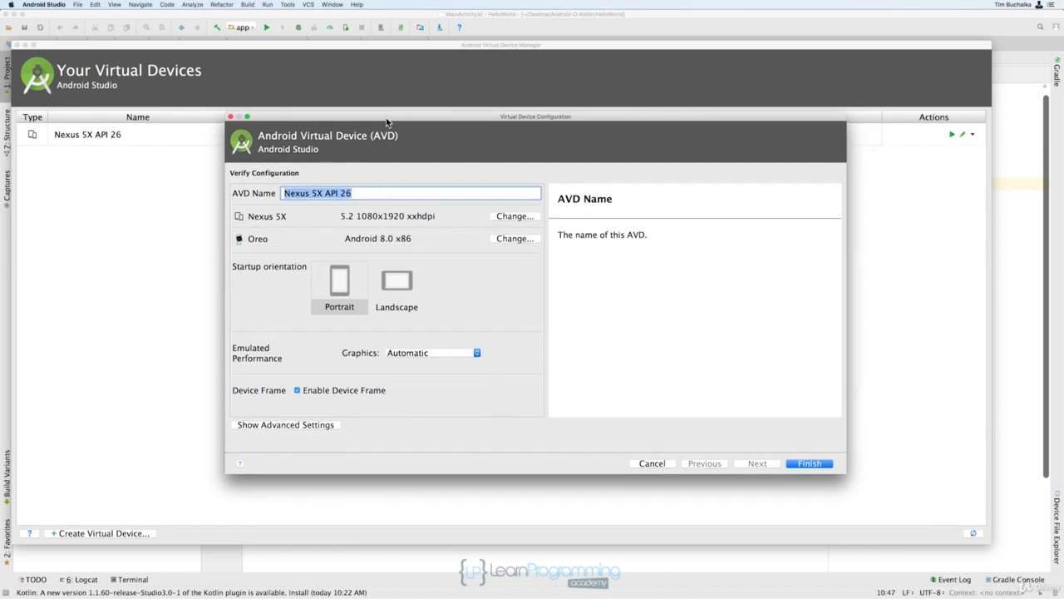
click(646, 465)
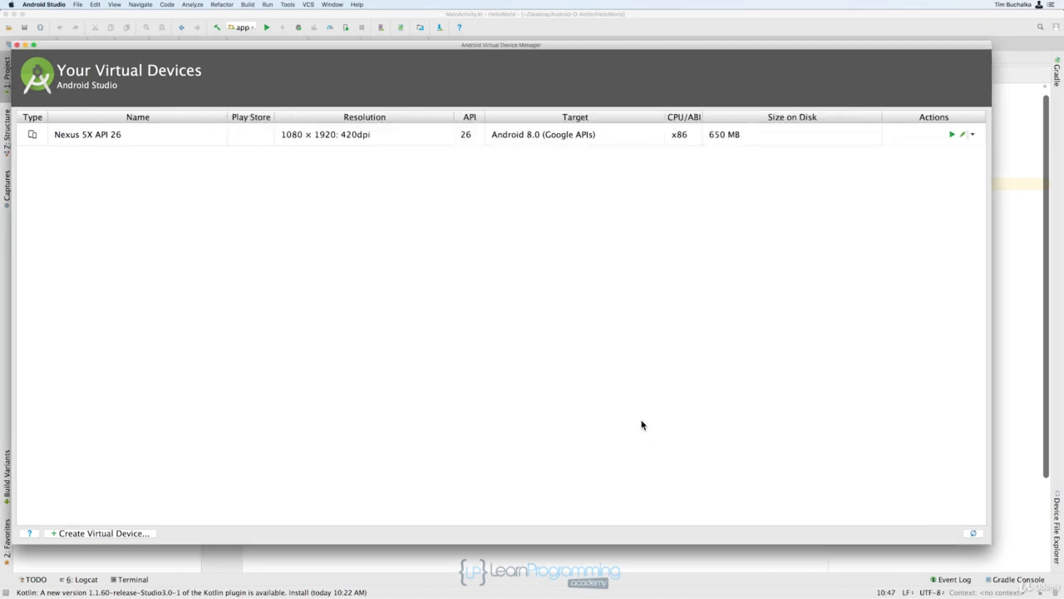
- Boot the Nexus 5X API 26 virtual device with the device manager closed, and power the emulated phone off
click(951, 135)
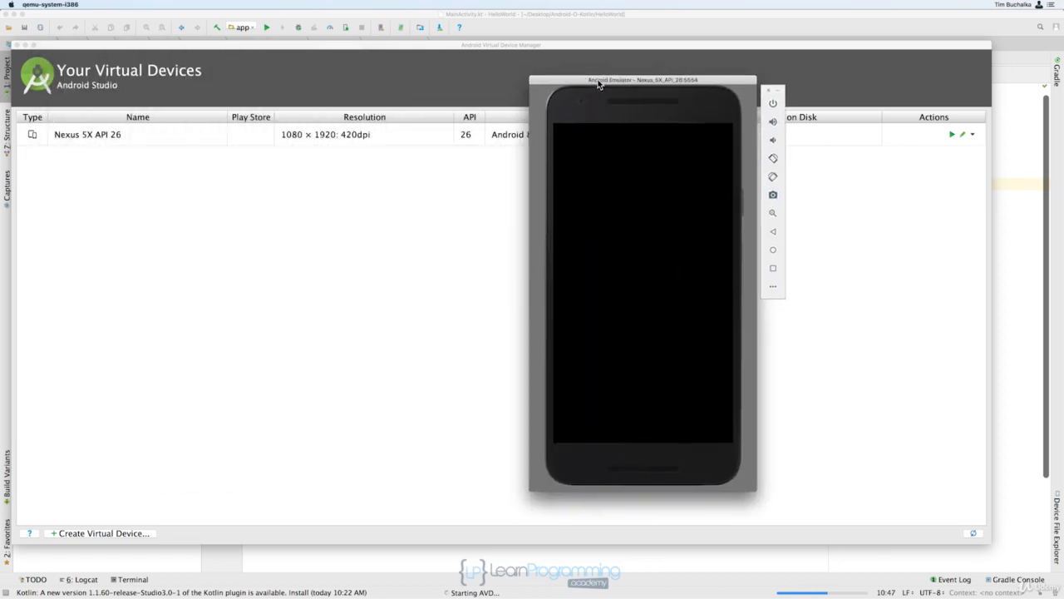
click(17, 45)
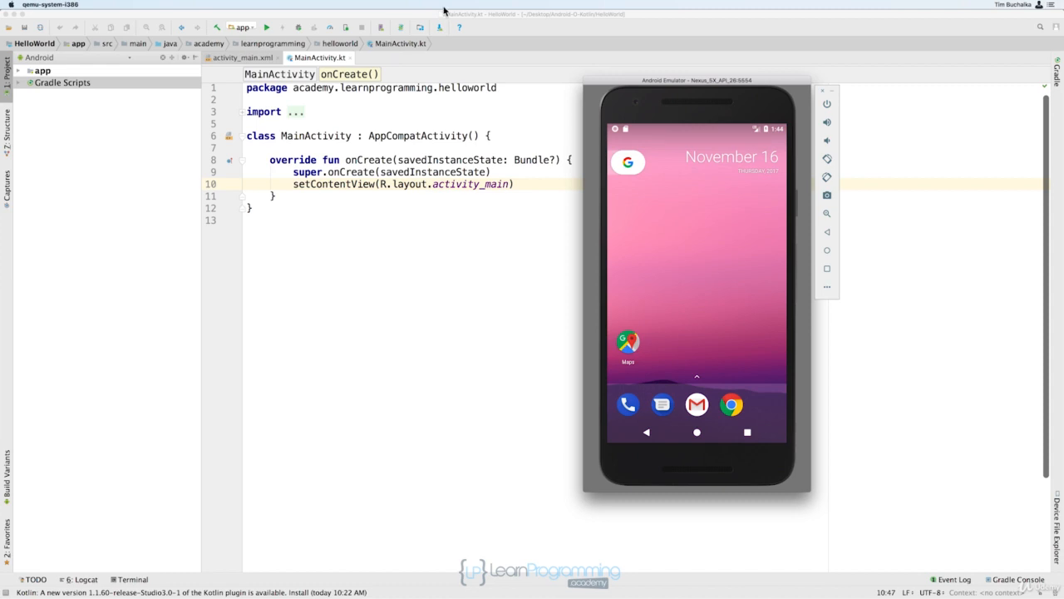
click(828, 105)
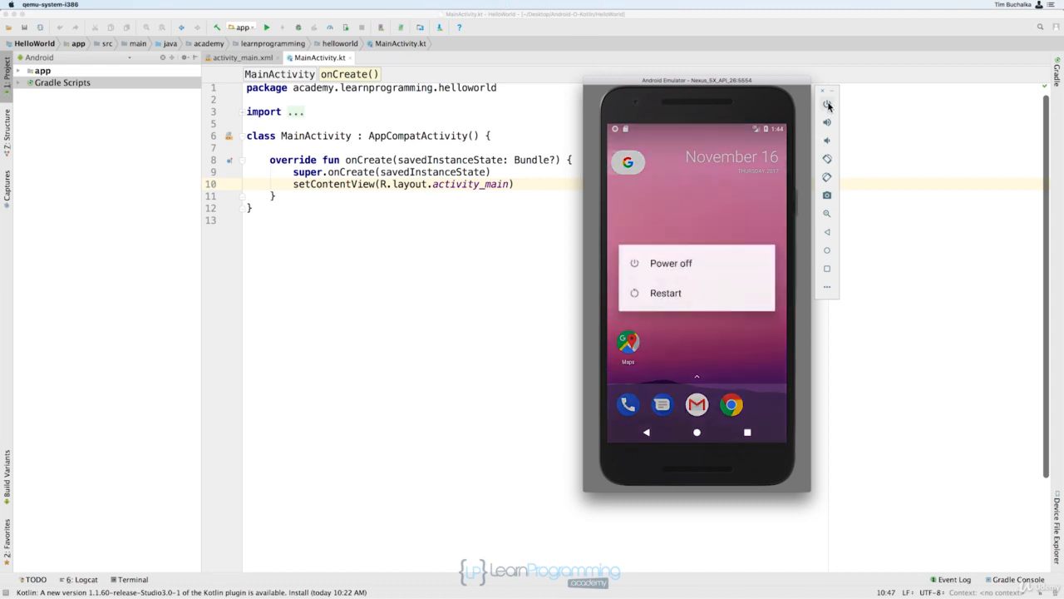
click(667, 265)
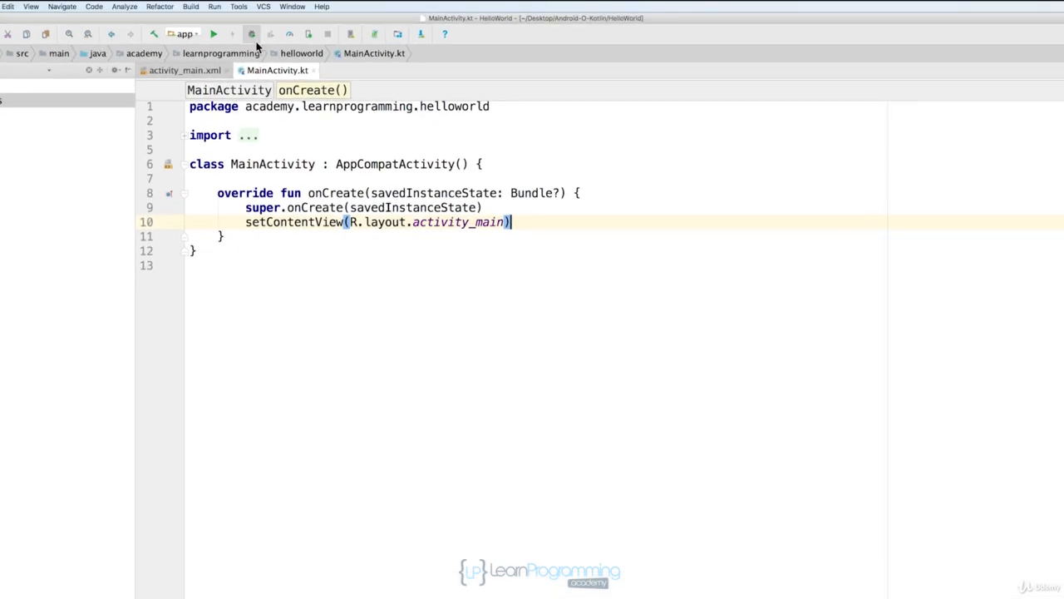
- Open the SDK Manager and show the package details of the SDK platforms
click(241, 7)
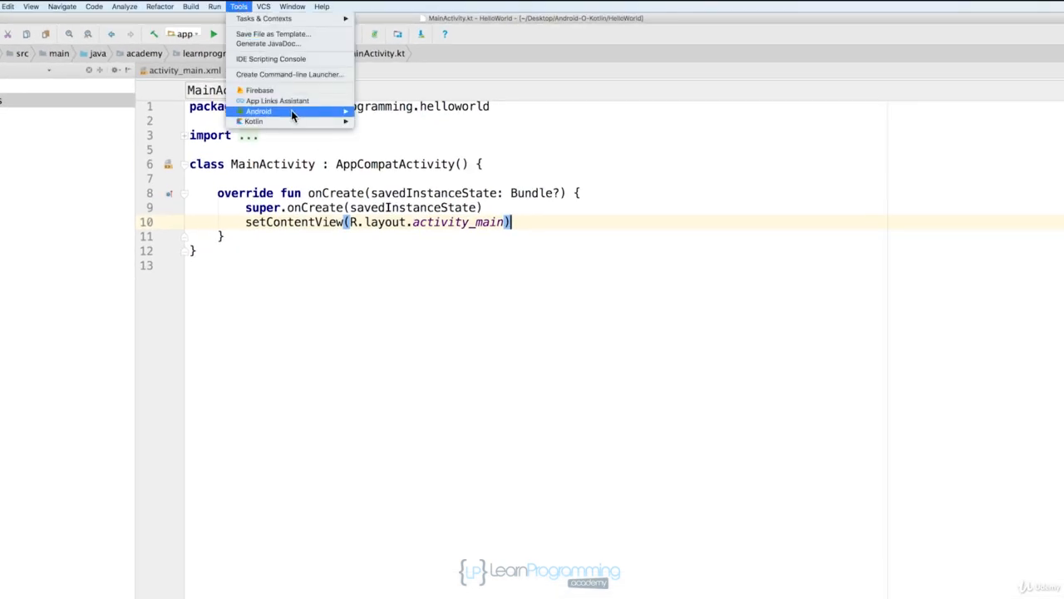
mouse_move(291, 110)
click(419, 142)
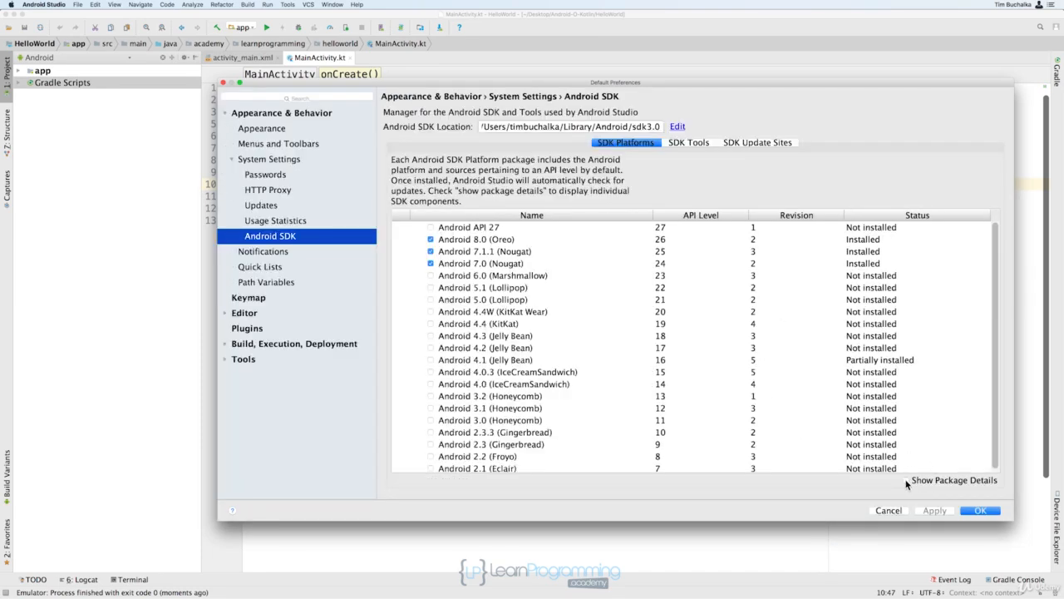
click(906, 481)
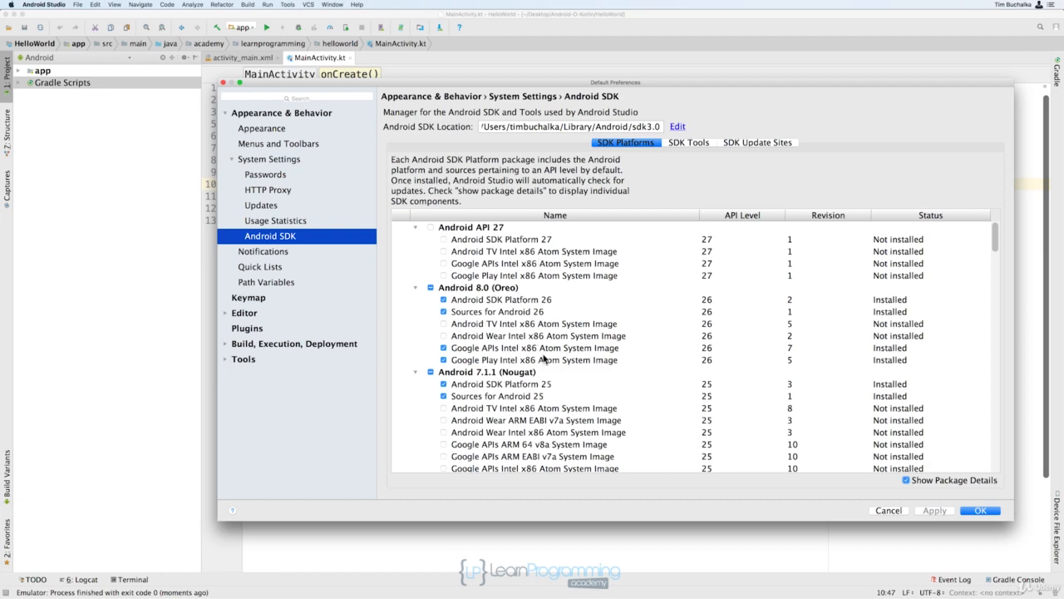
- Examine which platform packages and system images are installed for each Android version, from API 27 down to Android 4.1
scroll(544, 358, down, 20)
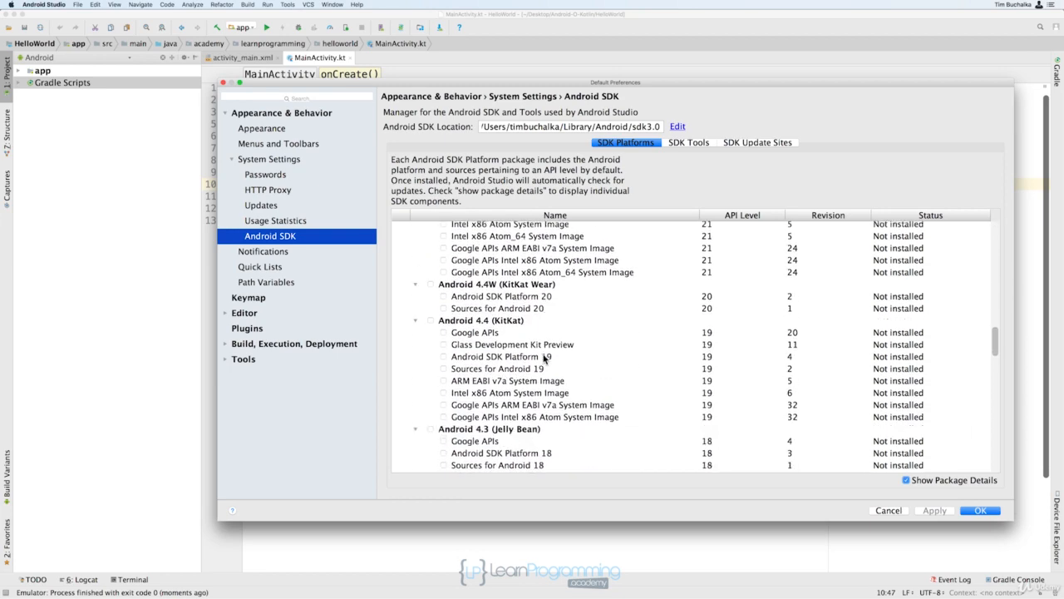
scroll(543, 359, down, 5)
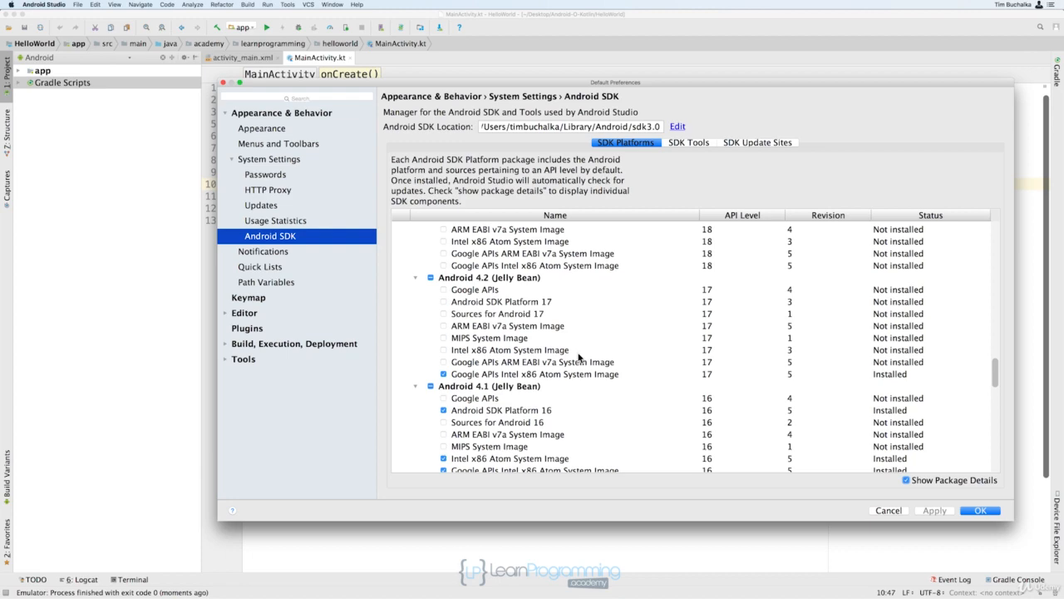
scroll(573, 357, up, 15)
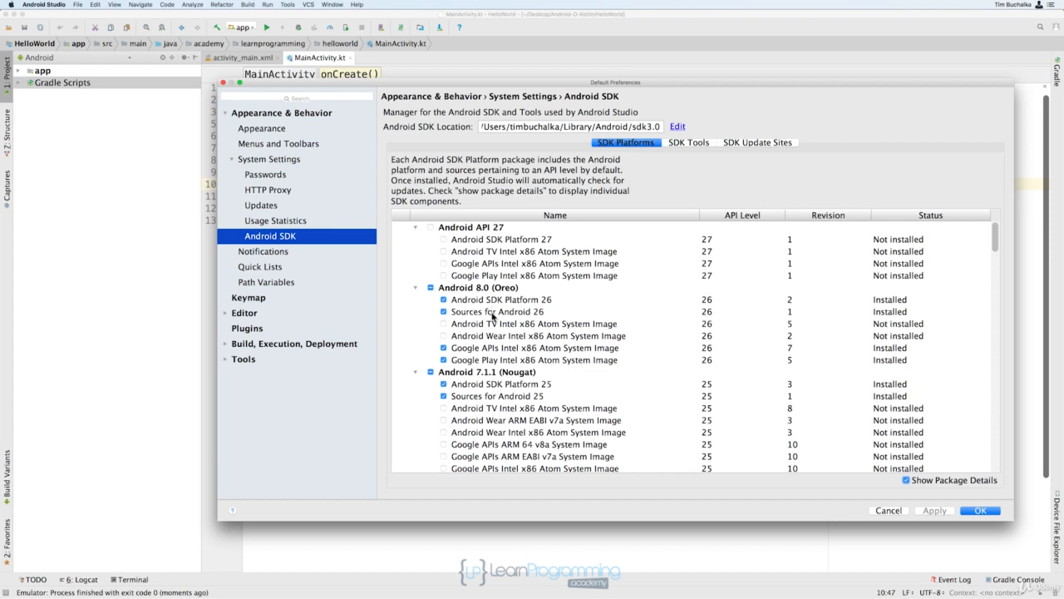
scroll(510, 338, down, 3)
scroll(510, 338, down, 2)
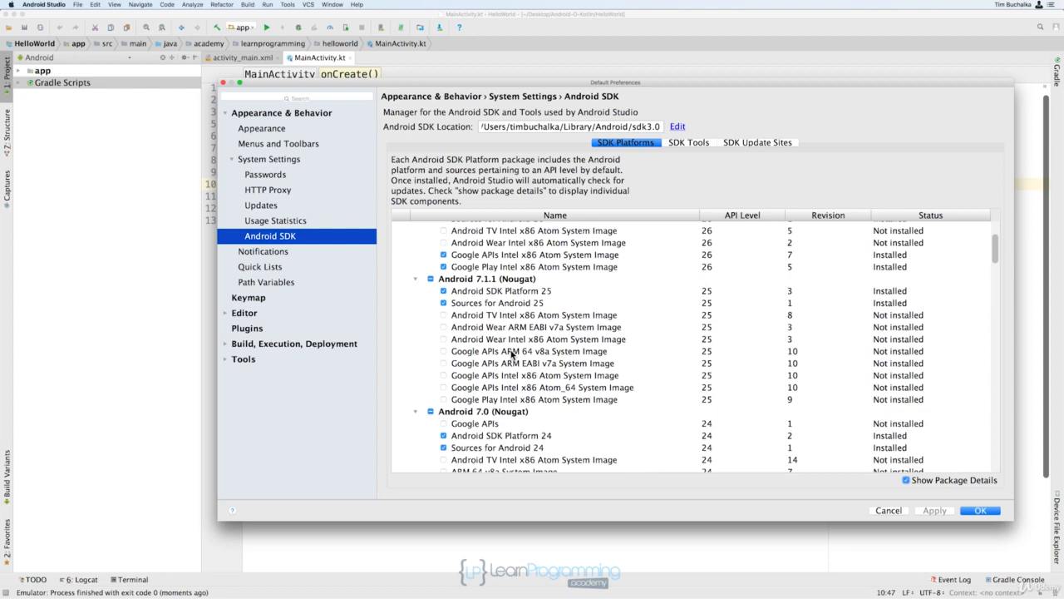
scroll(512, 353, down, 15)
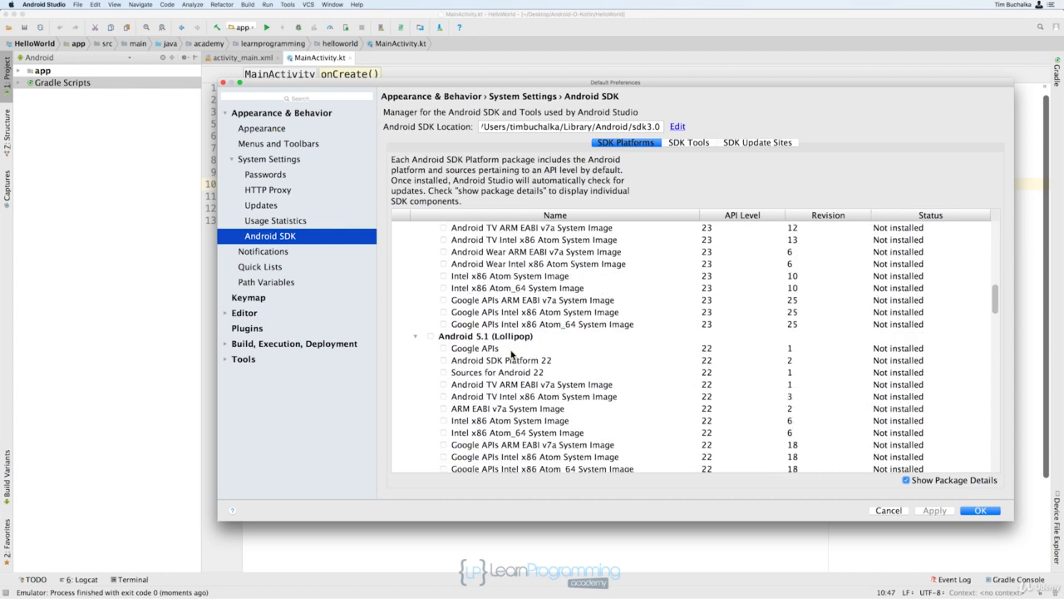
scroll(511, 354, down, 12)
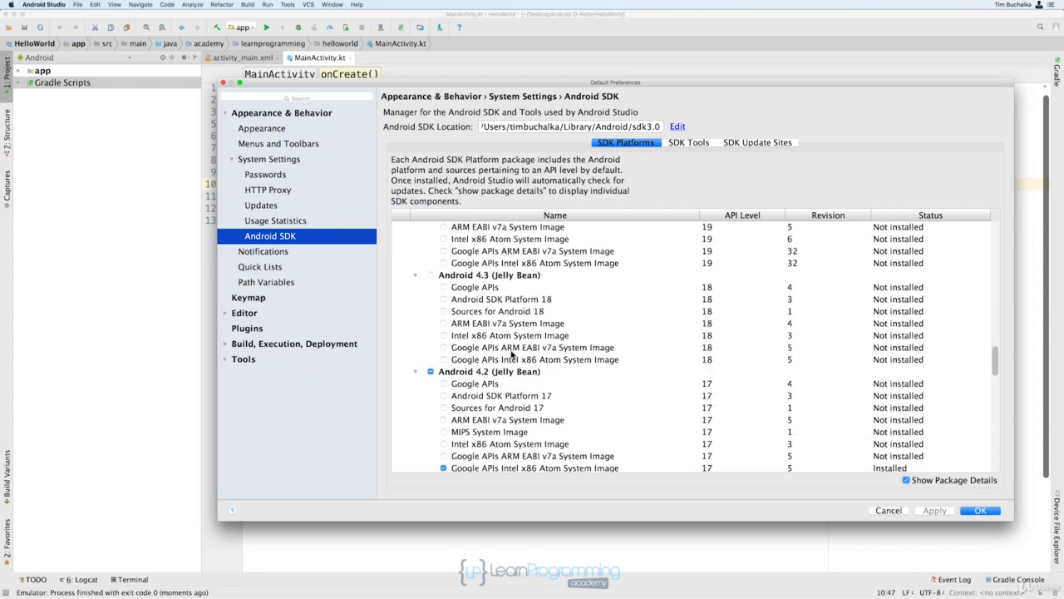